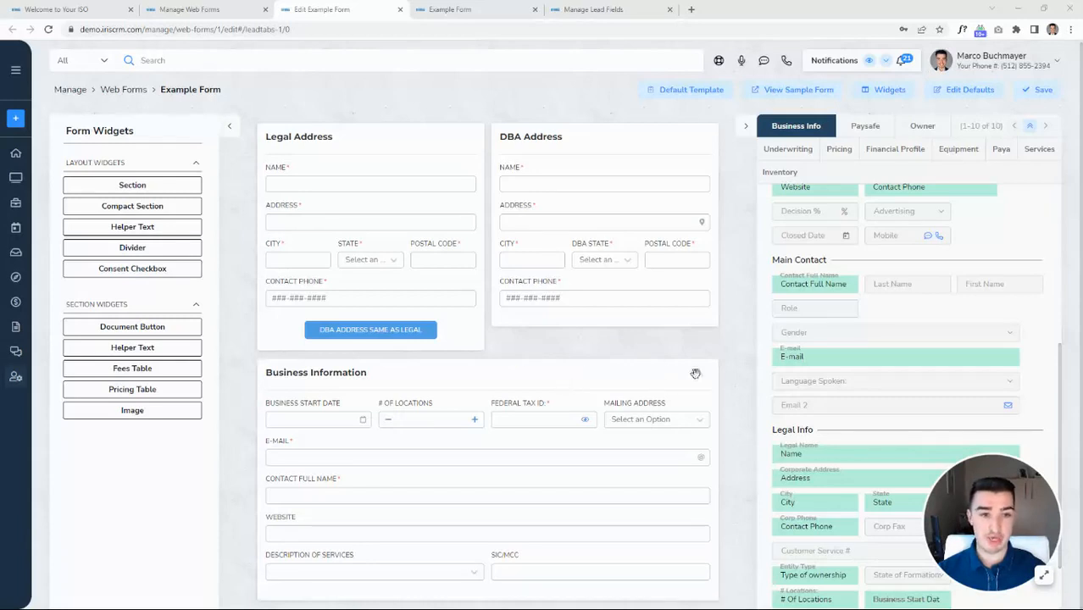
- Add the Role field to the Business Information section, directly above the E-mail field
drag(773, 355, 339, 425)
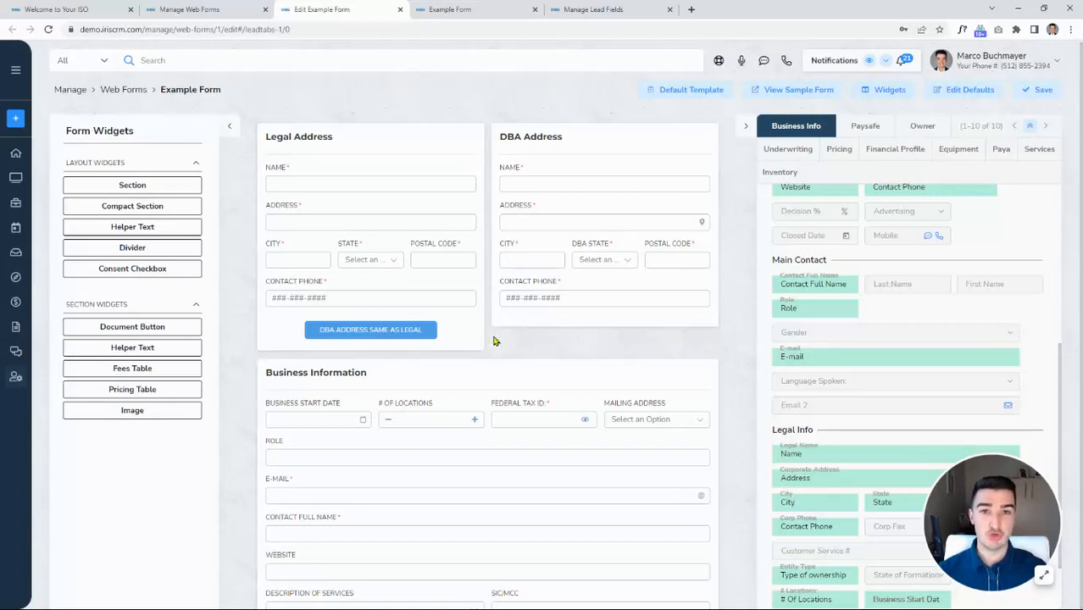
- Switch to the web forms list and expand the Manage section of the navigation
click(192, 15)
click(150, 348)
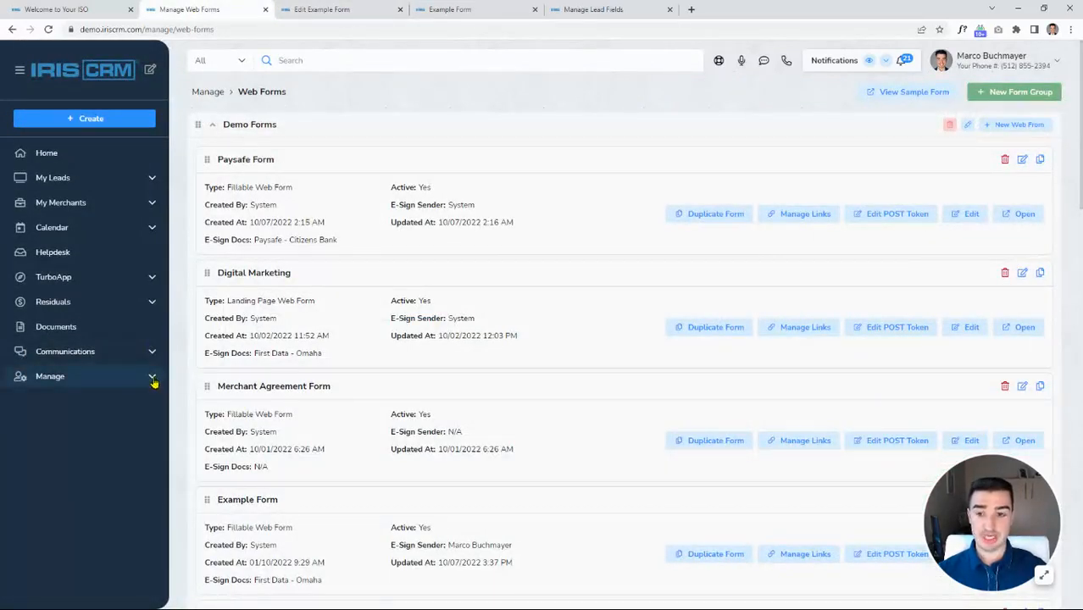
click(153, 378)
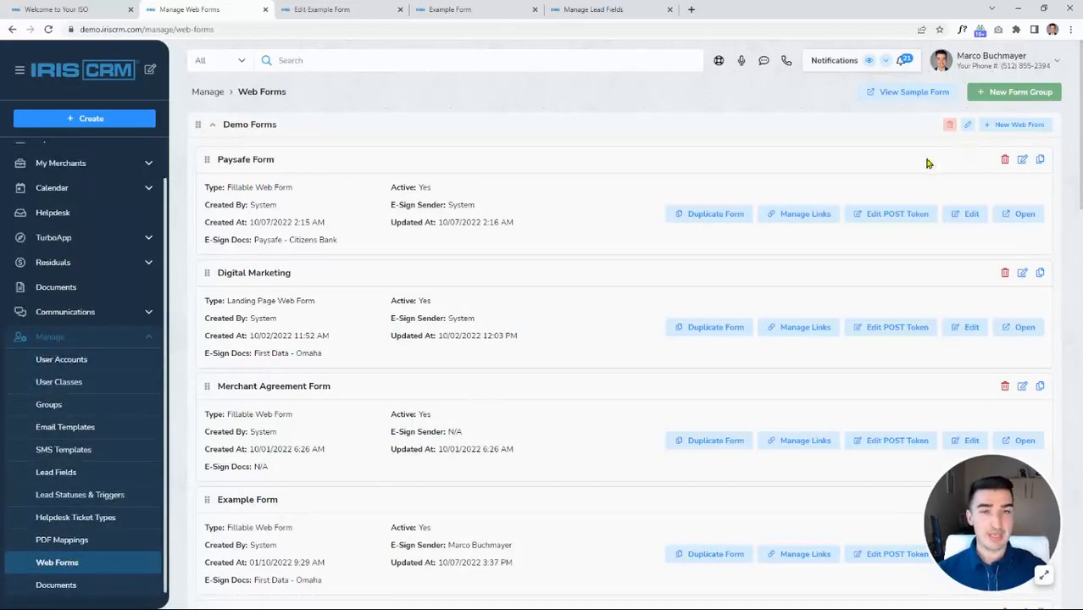
- Start a new fillable web form named Esign in the Demo Forms group
click(1008, 127)
click(510, 169)
click(488, 133)
text(Esign)
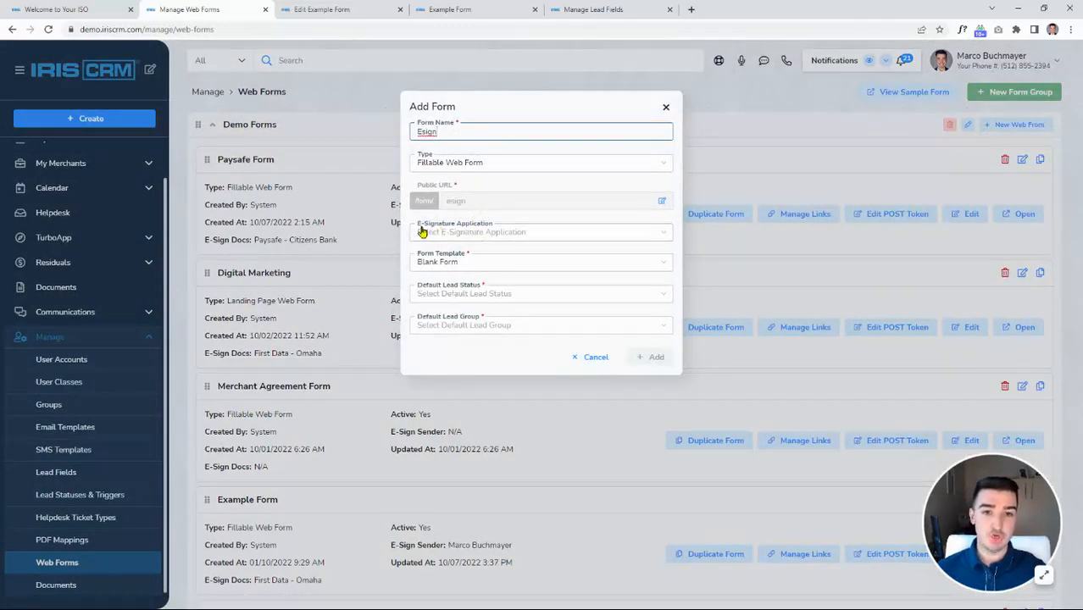
- Add First Data MPA and Terminal Loaner Form (multiple signers) as the new form's e-signature applications and try reordering them
click(541, 236)
scroll(530, 339, down, 2)
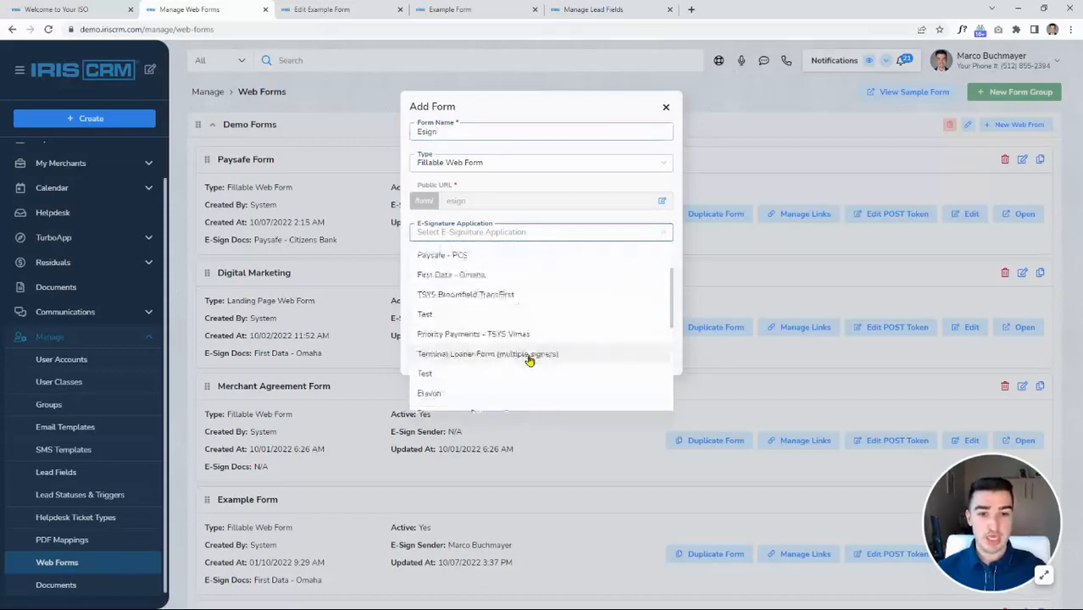
scroll(462, 360, down, 2)
click(470, 360)
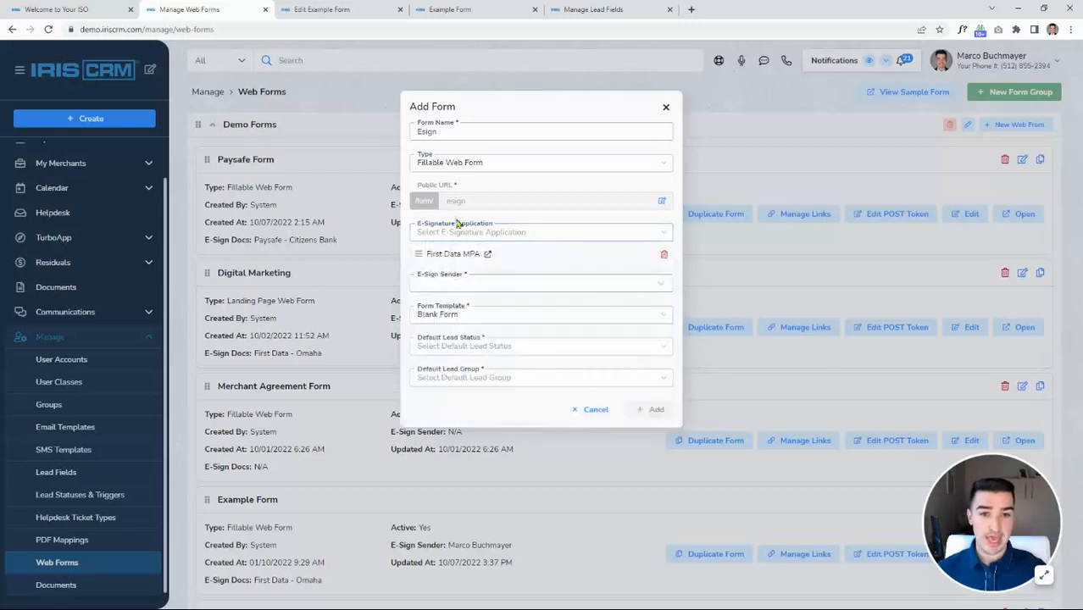
click(513, 232)
scroll(508, 343, down, 2)
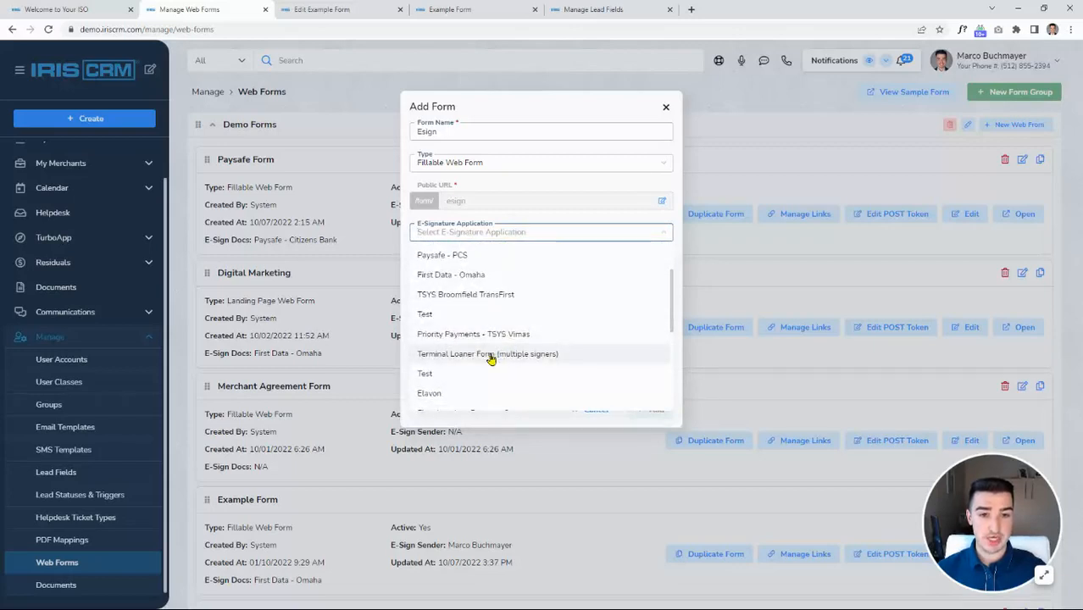
click(495, 354)
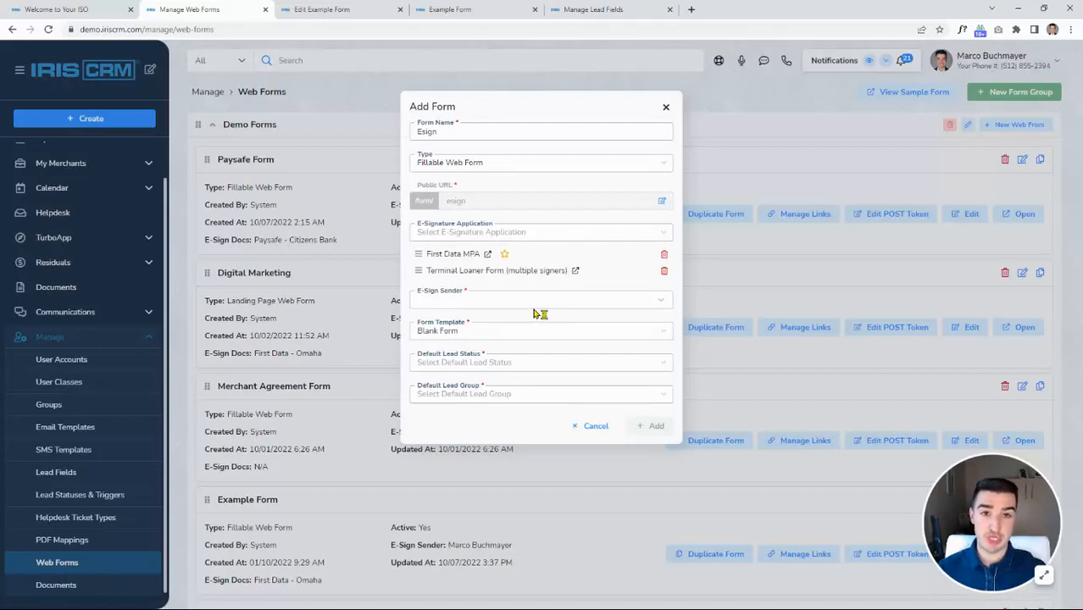
drag(419, 270, 533, 257)
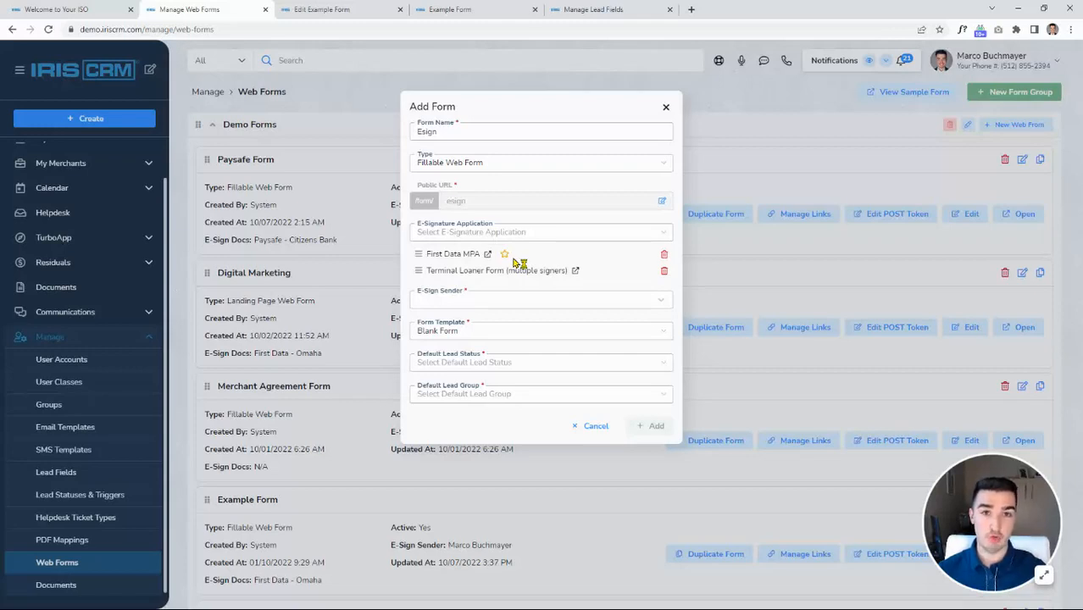
- Choose the administrator user as the new form's e-sign sender
click(479, 301)
text(marco)
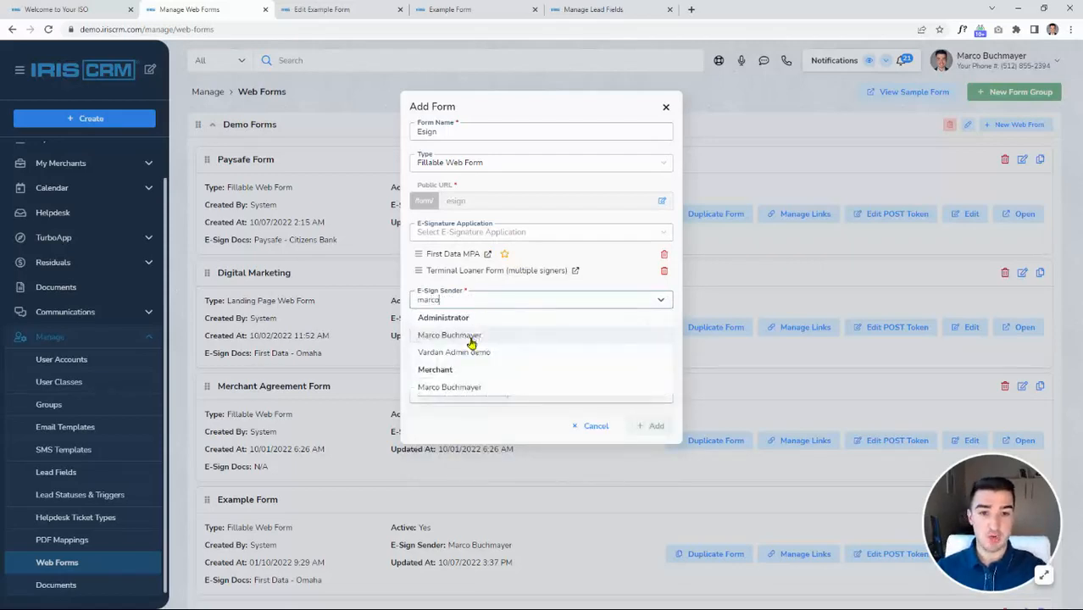
click(468, 338)
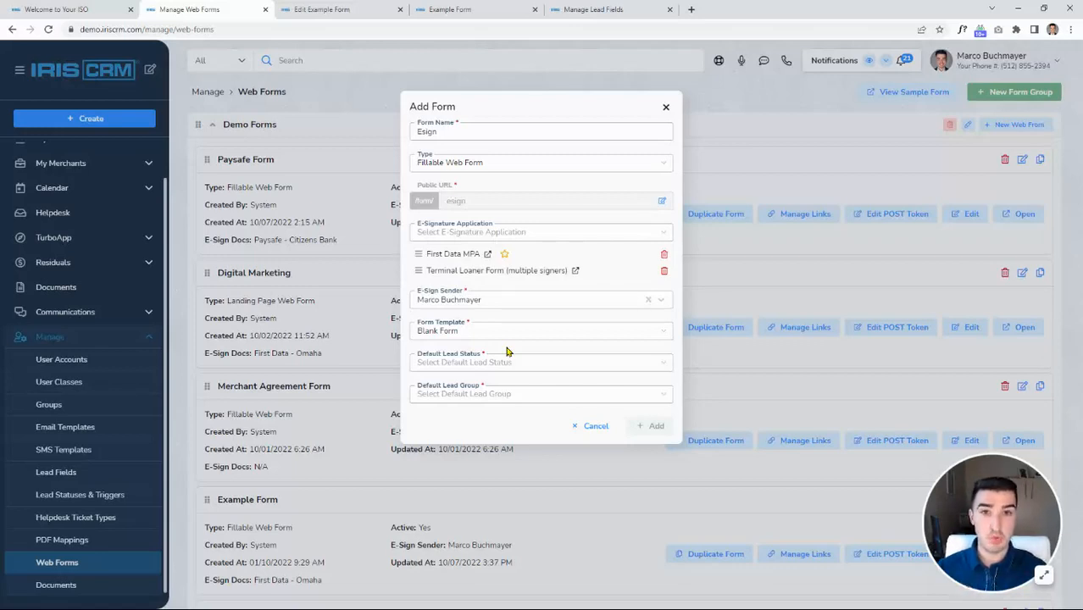
- Set the default lead status to Invoice Sent and the default lead group to Equipment, and discard the new form
click(486, 364)
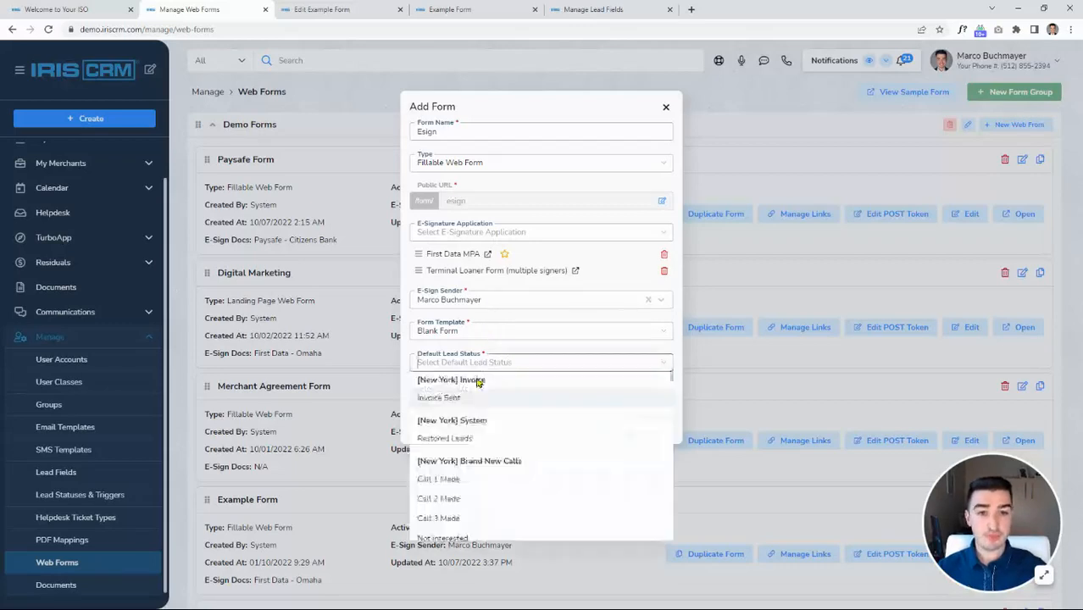
click(448, 405)
click(458, 394)
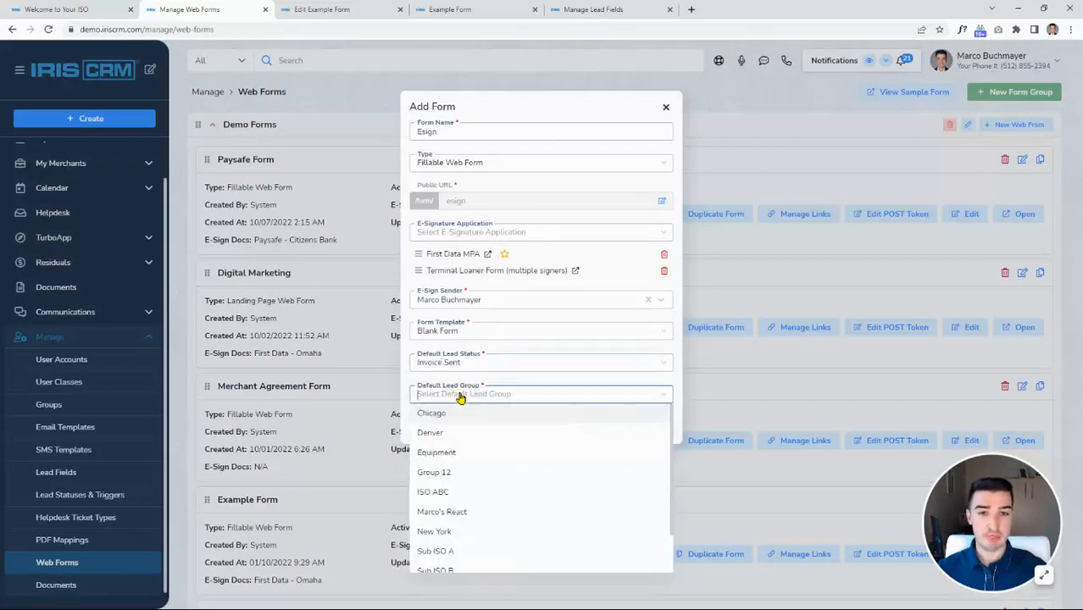
click(456, 451)
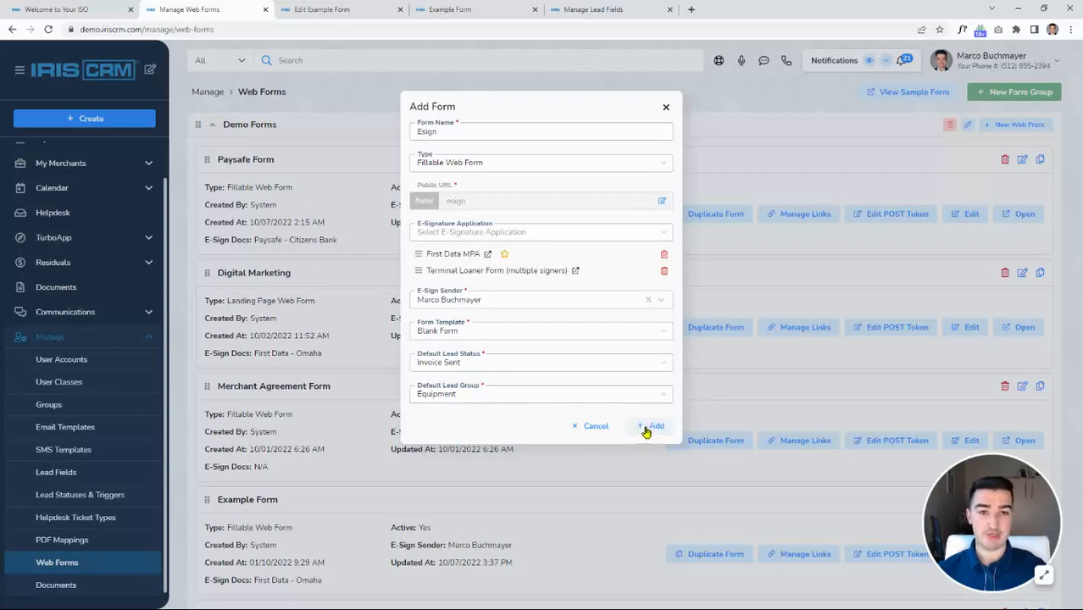
click(594, 427)
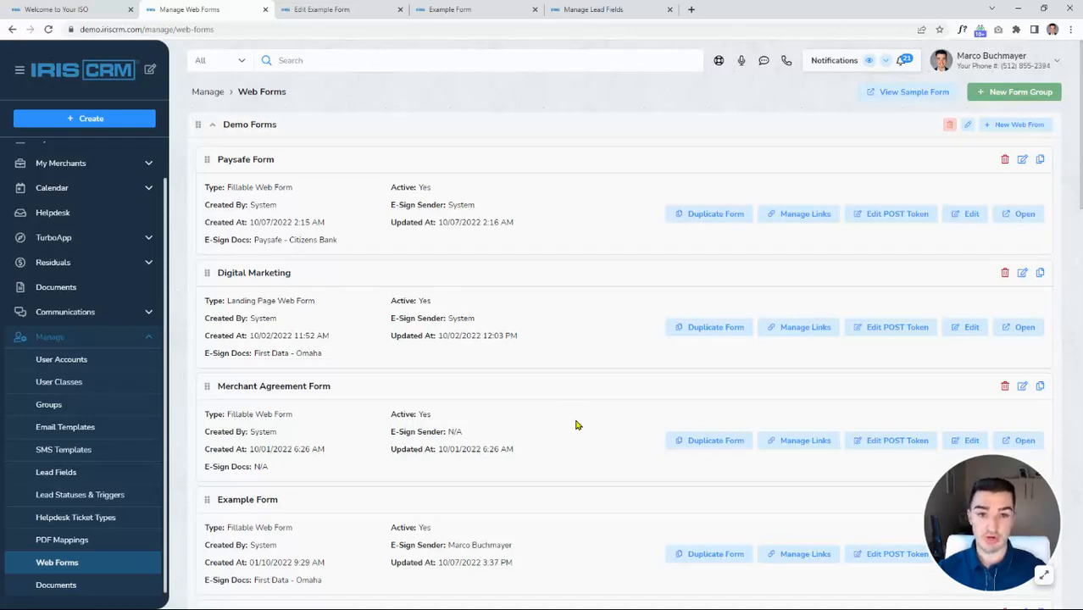
- Add Terminal Loaner Form (multiple signers) to the e-signature applications in Example Form's settings, and cancel the edit
scroll(595, 430, down, 1)
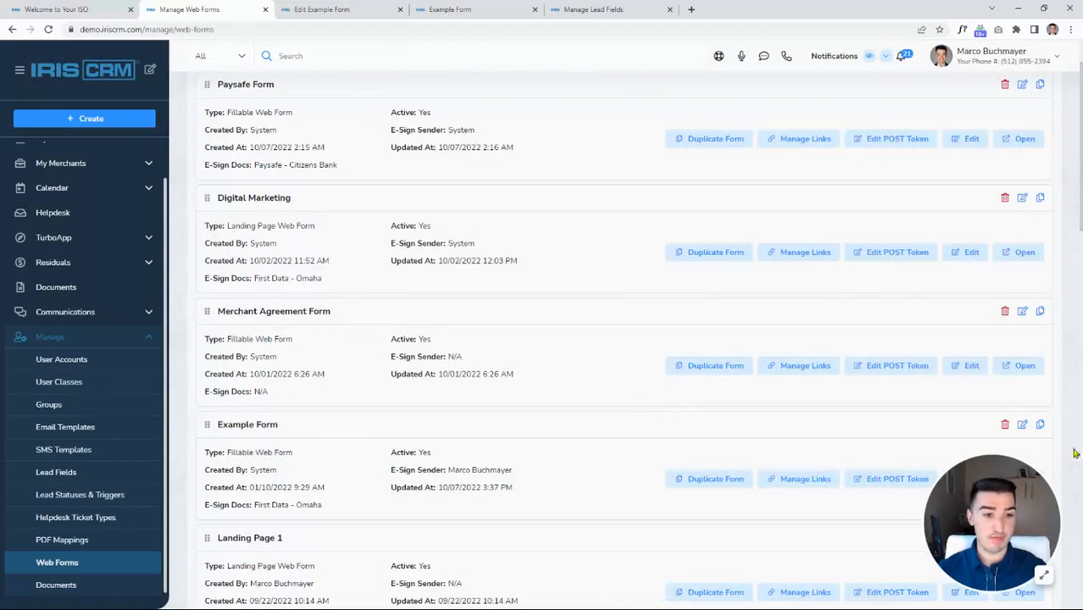
click(1023, 425)
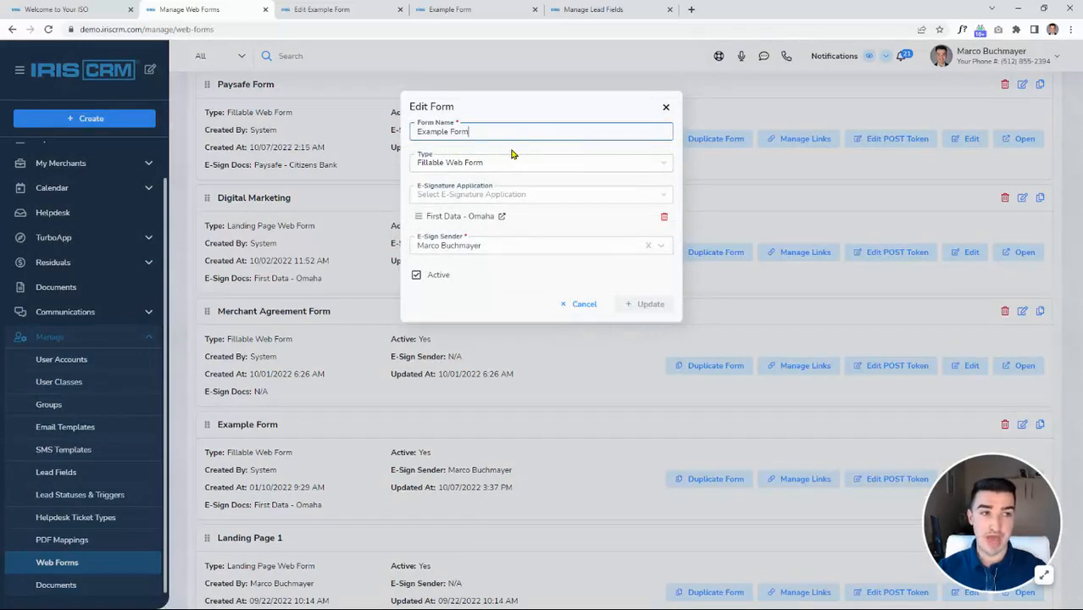
click(493, 196)
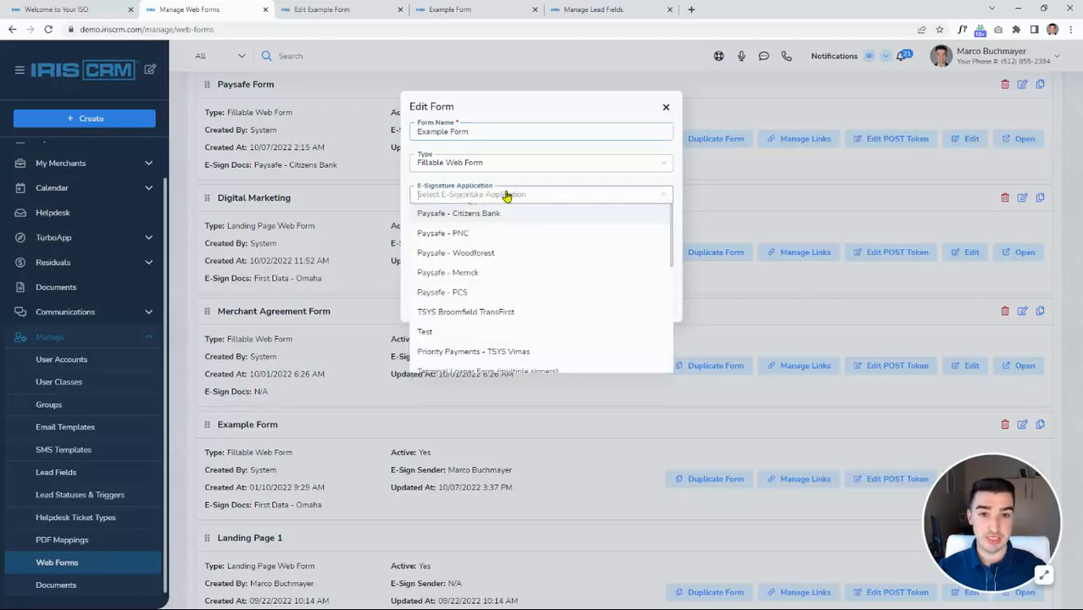
scroll(494, 296, down, 2)
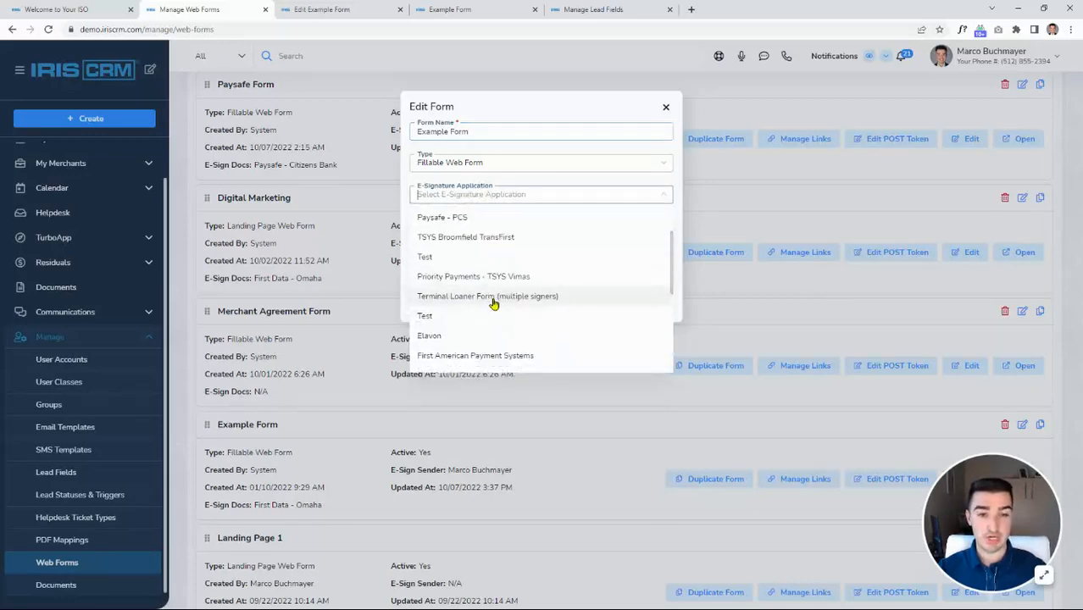
click(493, 298)
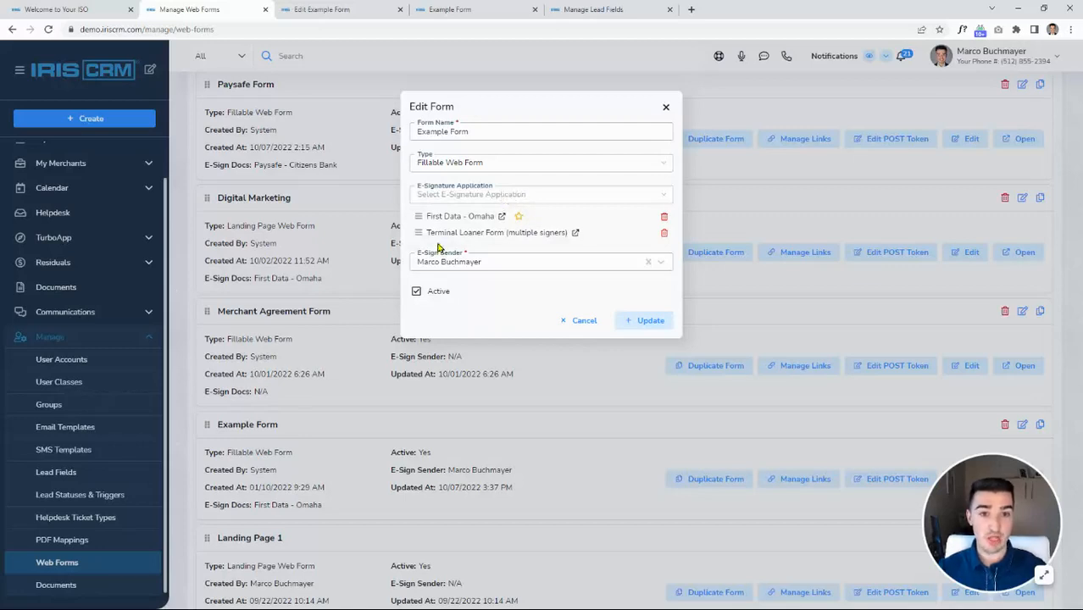
mouse_move(518, 217)
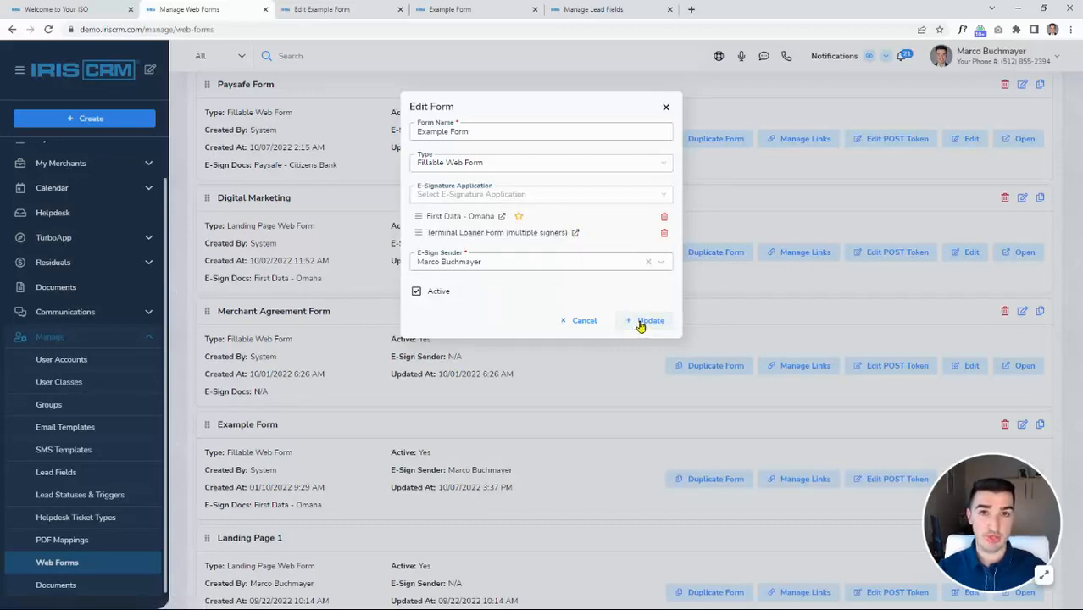
click(584, 321)
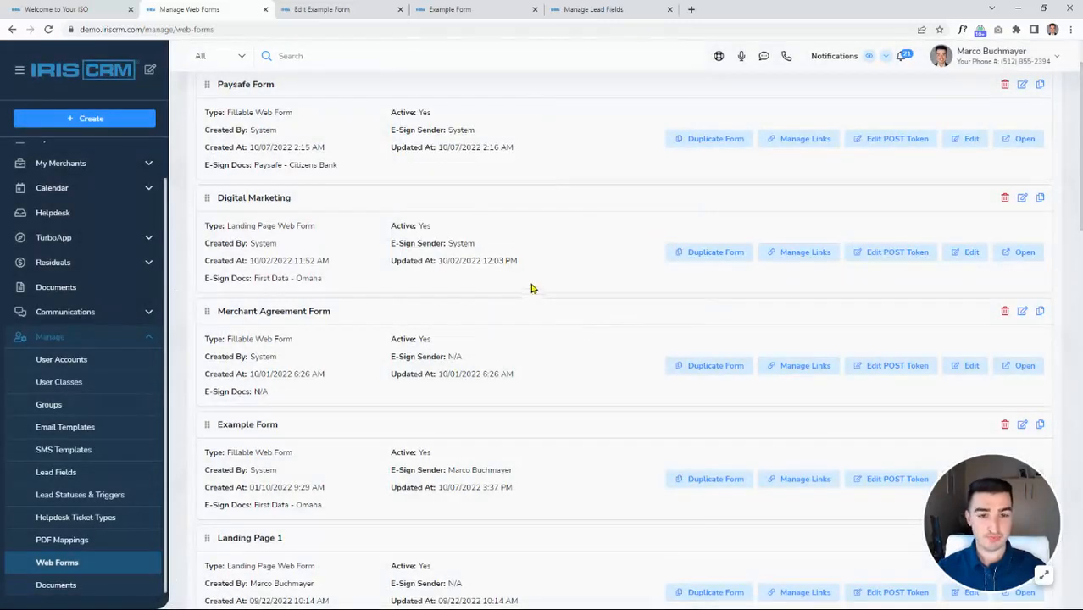
- In the Example Form editor, remove the E-mail field from Business Information and add it back beside Contact Full Name
click(348, 12)
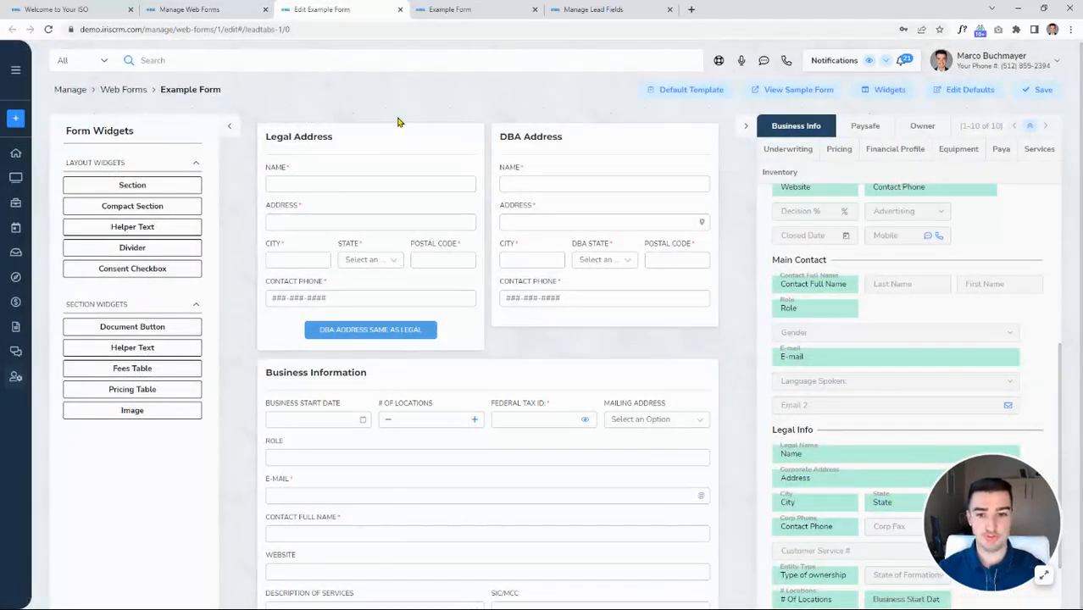
scroll(414, 284, down, 1)
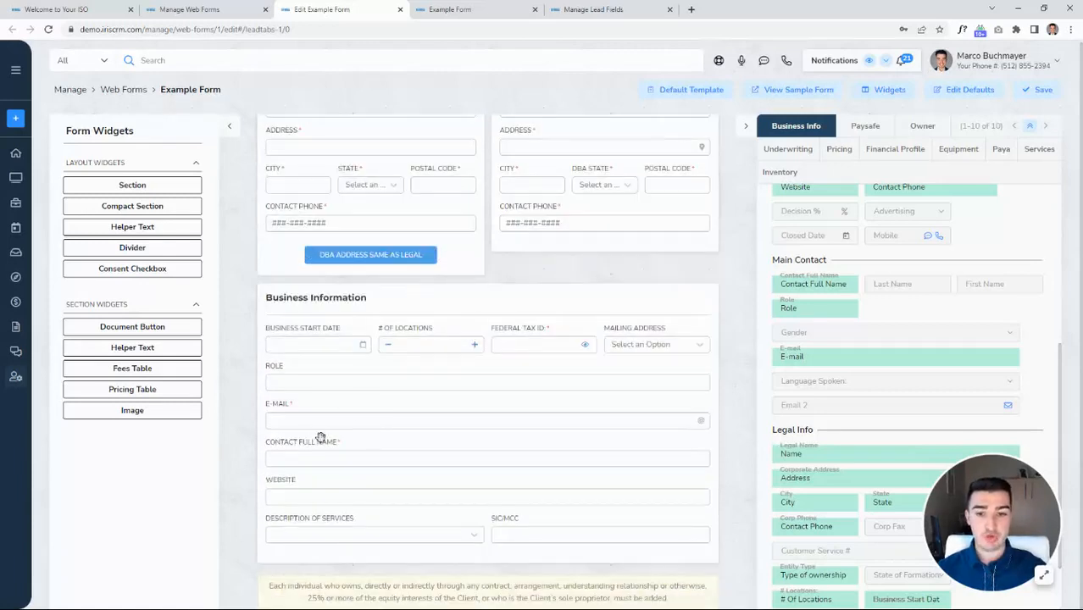
click(313, 421)
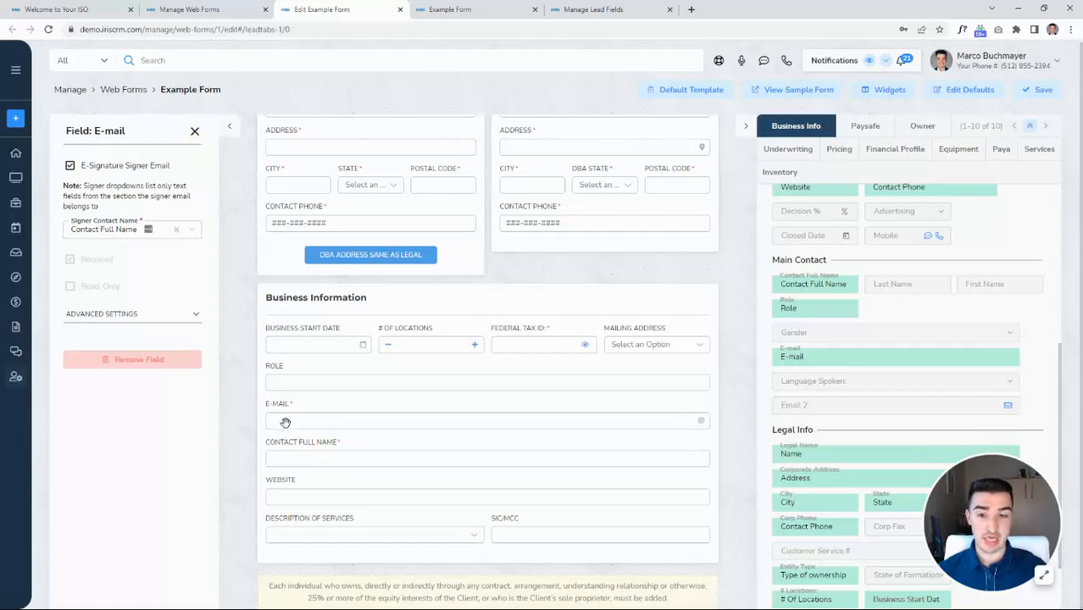
click(156, 363)
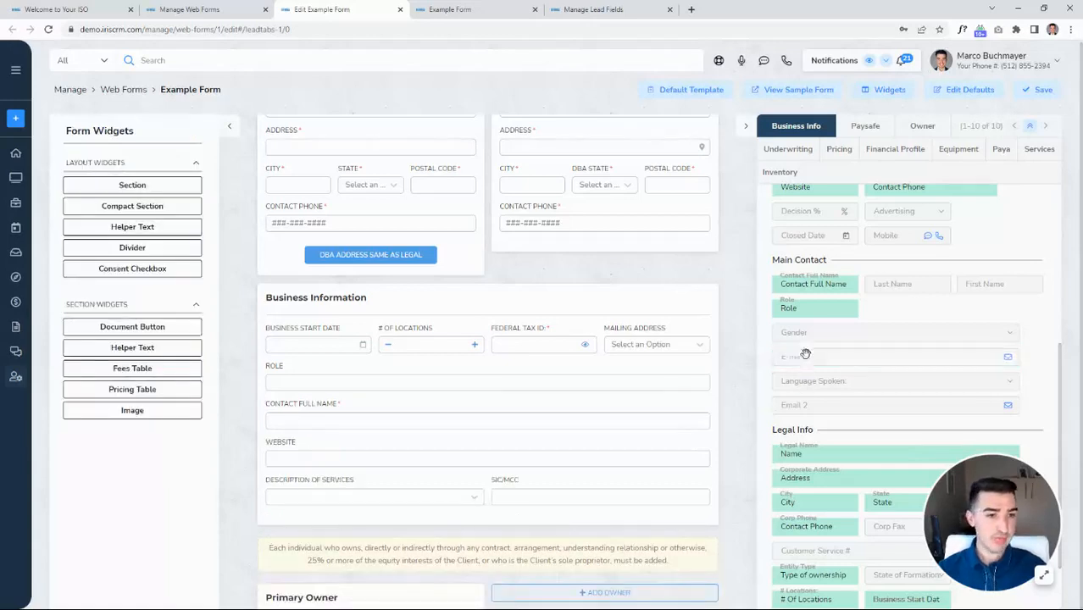
drag(349, 405, 290, 419)
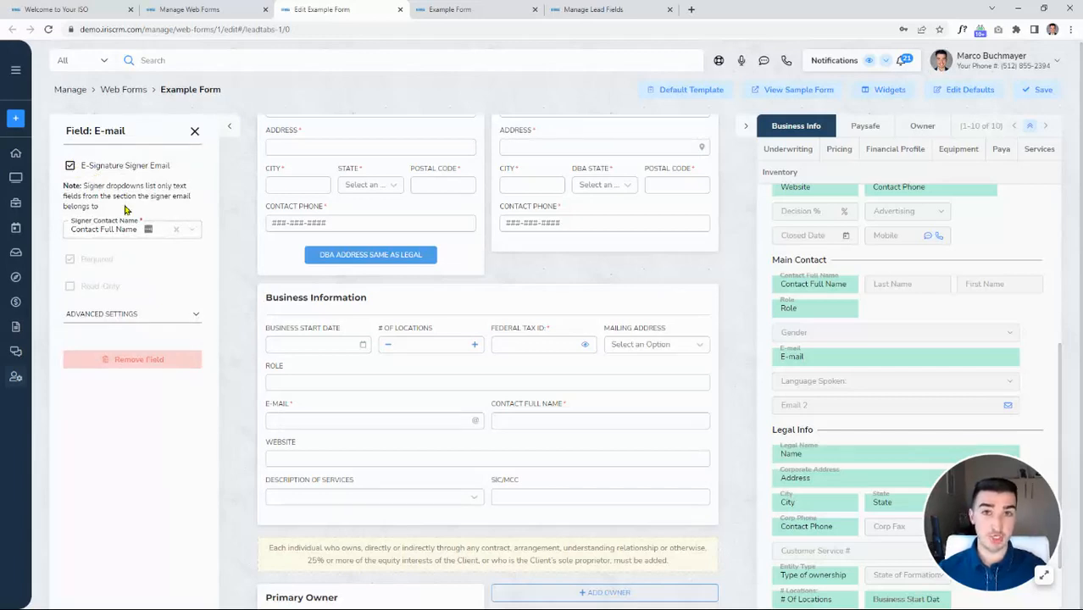
- Check the E-mail field's entry on the lead fields page and return to the form editor
click(579, 10)
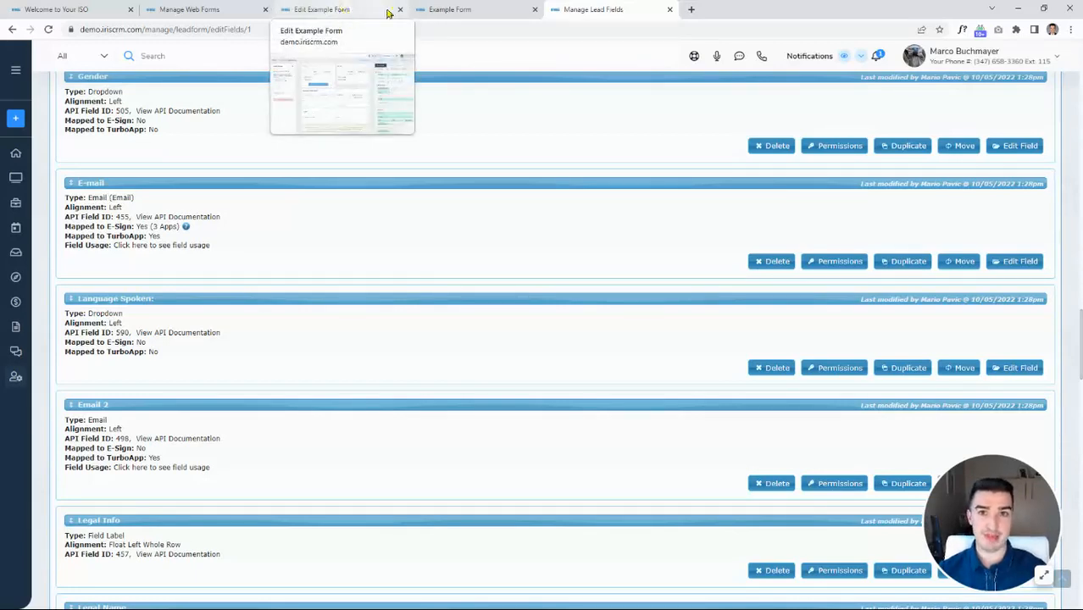
click(355, 9)
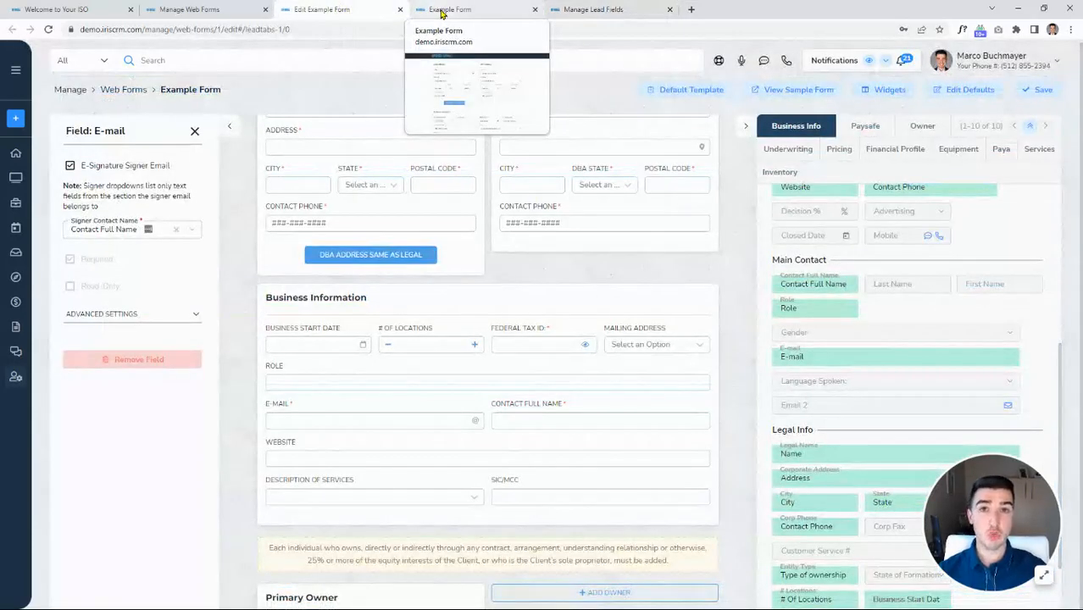
- Submit the filled-in Example Form and accept the e-signature terms for the First Data - Omaha document
click(441, 10)
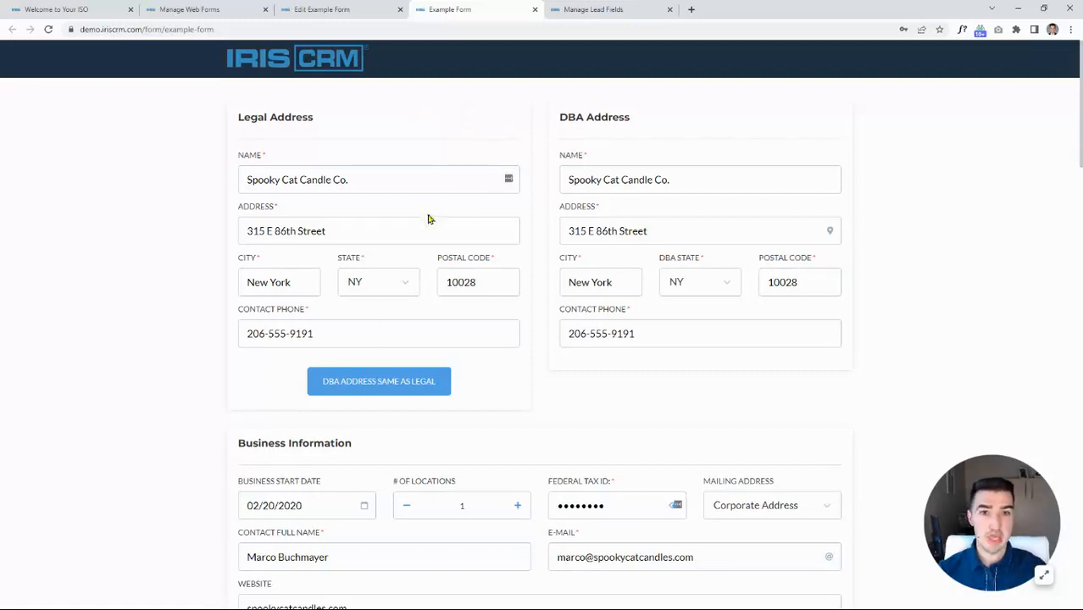
scroll(450, 217, down, 20)
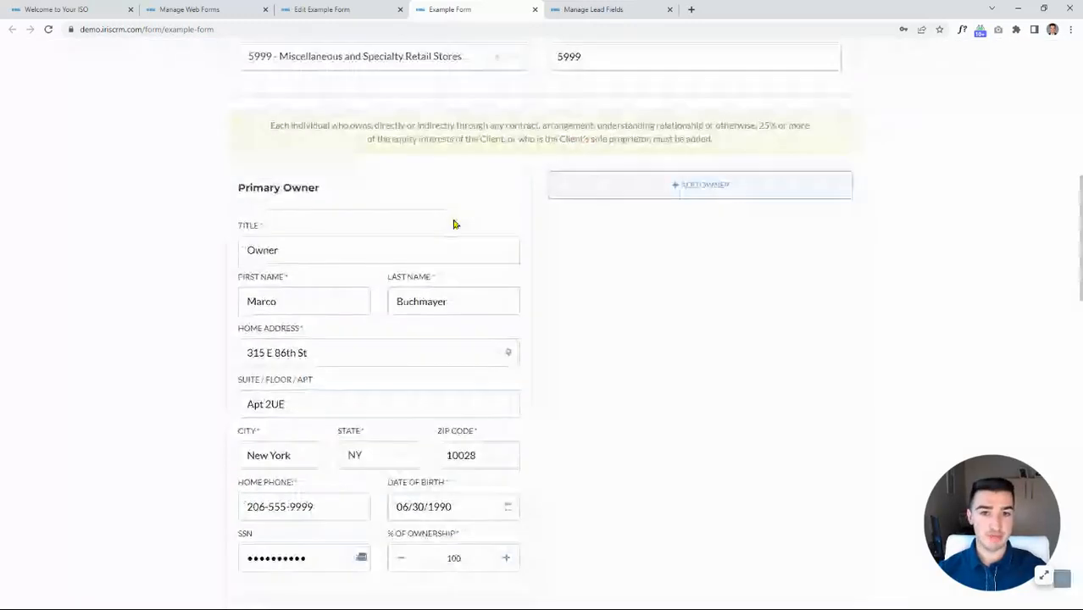
scroll(455, 223, down, 15)
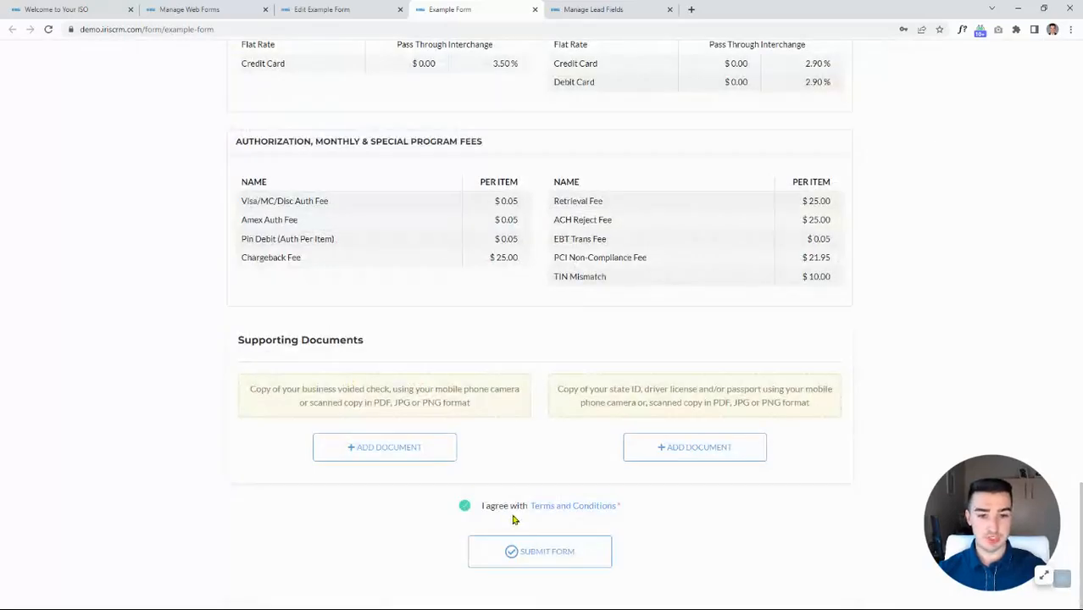
click(546, 563)
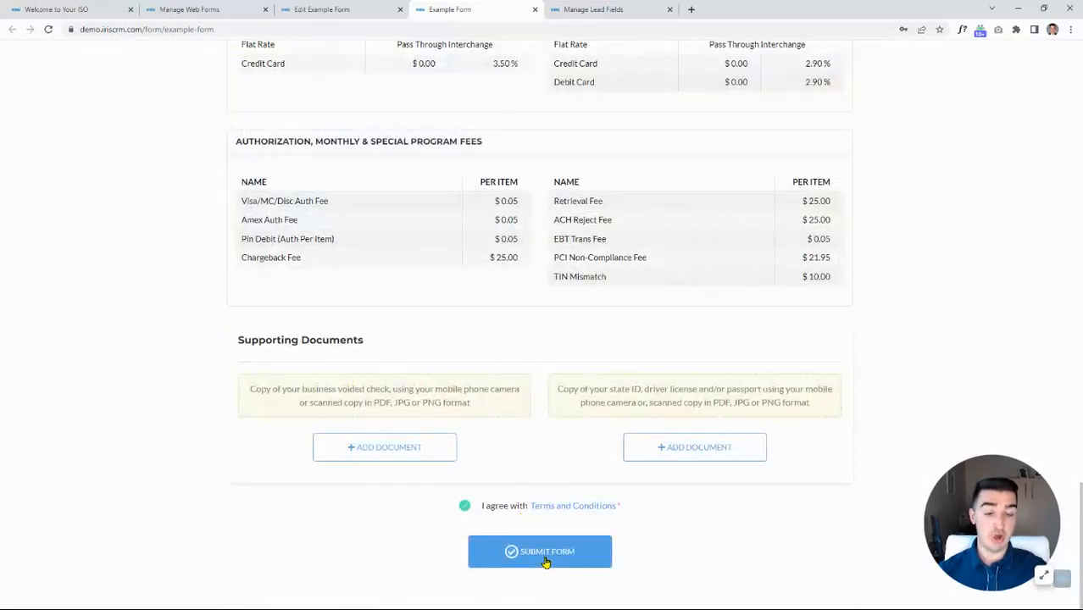
click(546, 563)
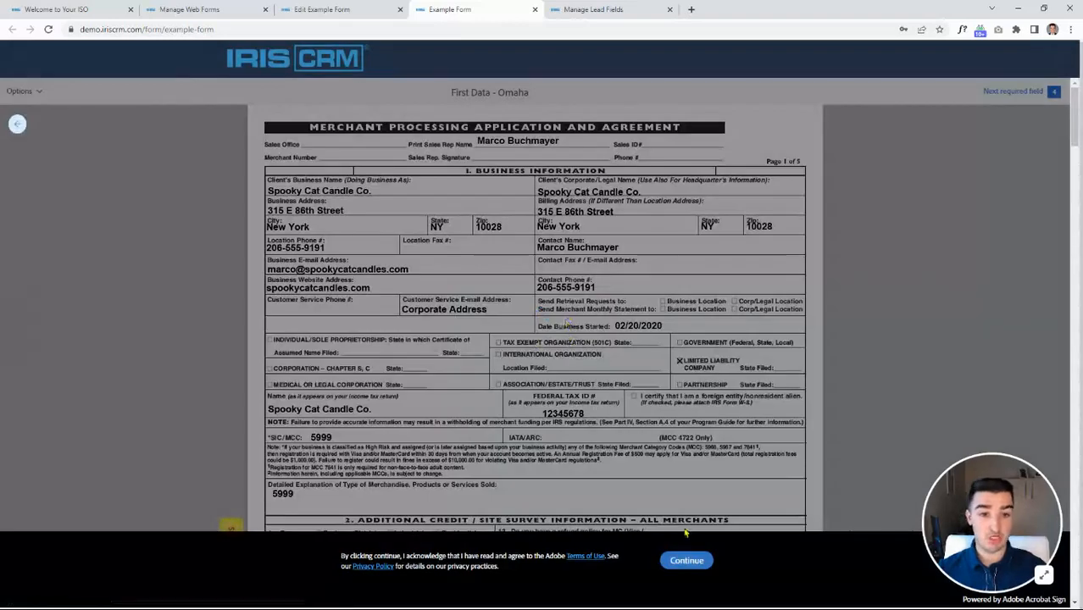
click(691, 561)
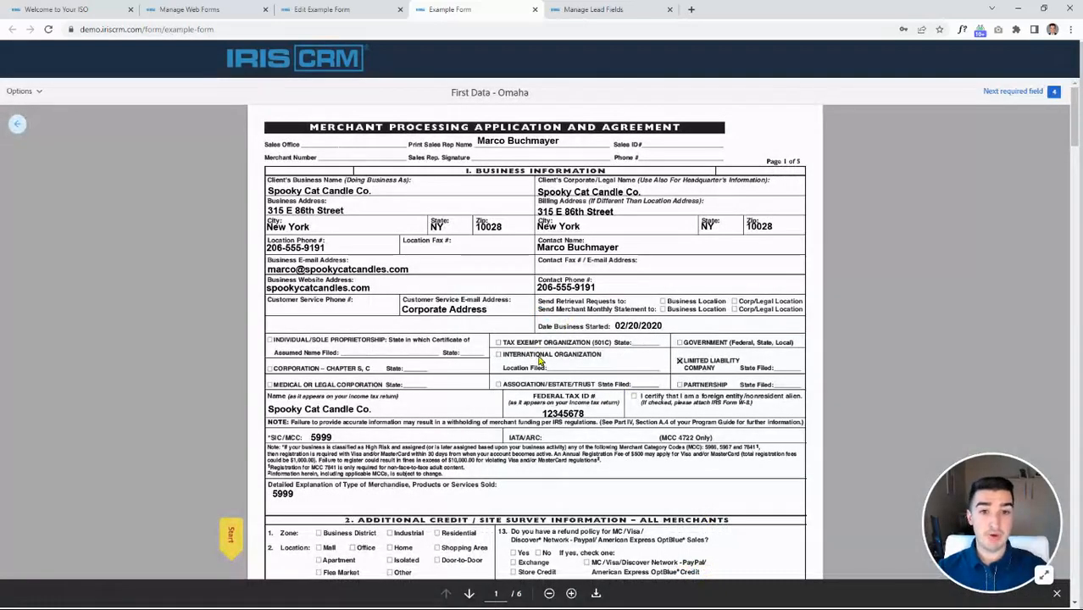
- Sign the first required signature field of the merchant agreement with the signer's typed first name
click(232, 534)
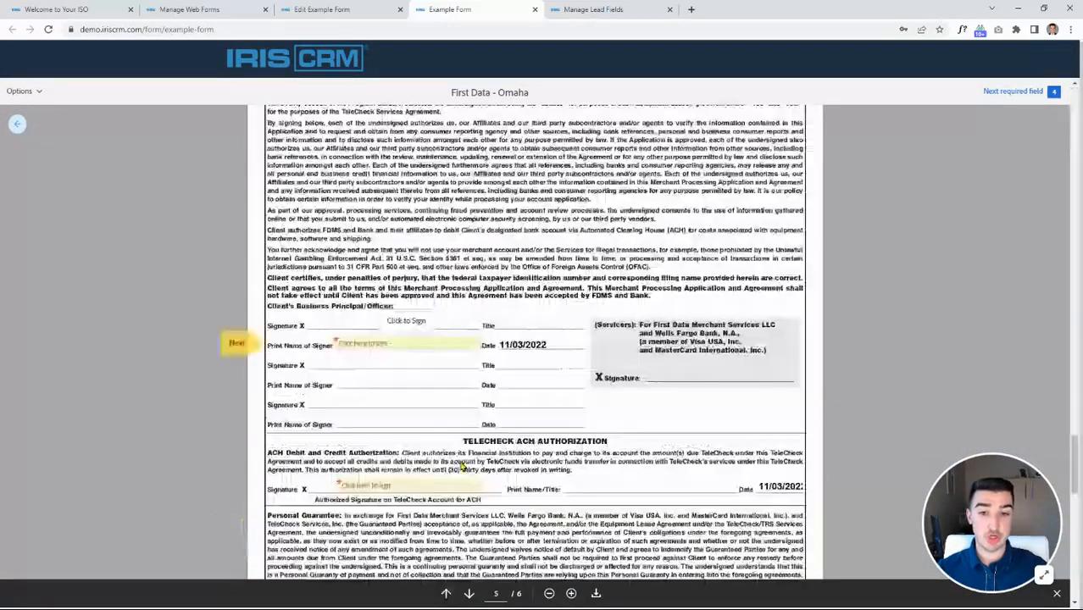
click(401, 347)
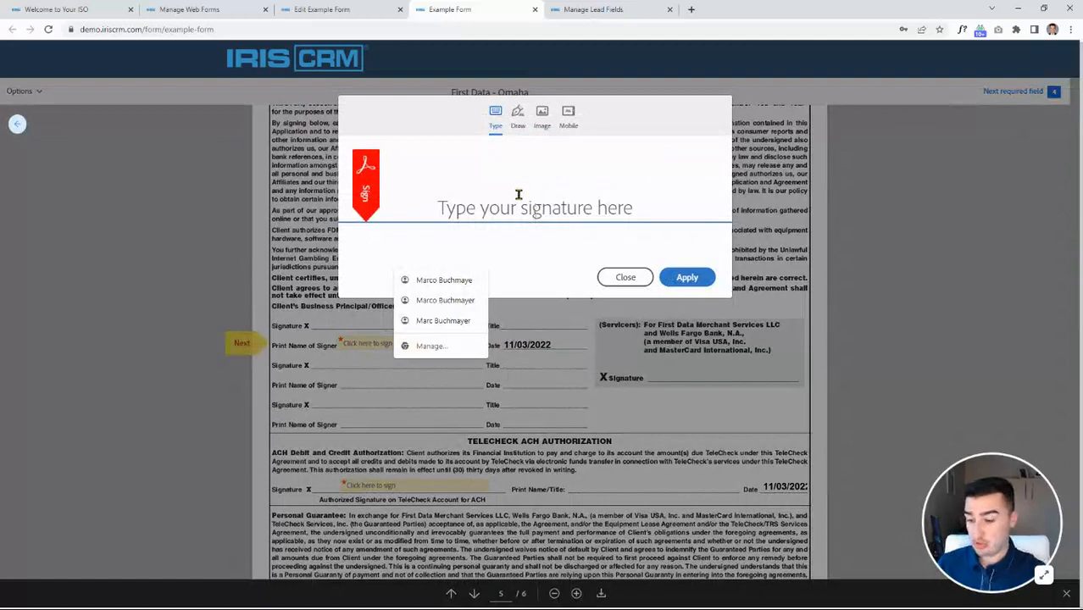
text(Marco)
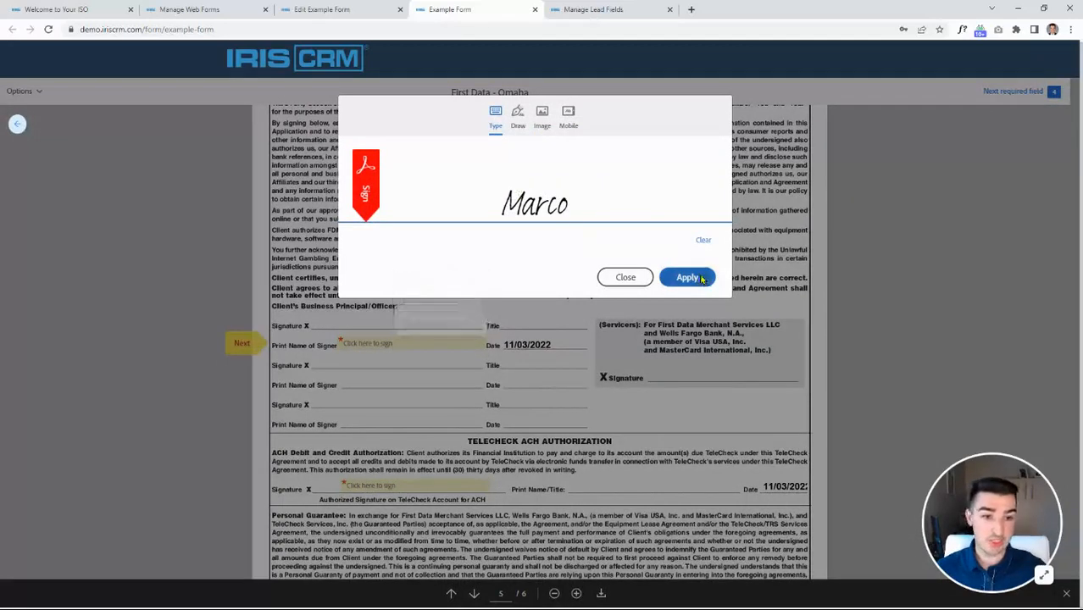
click(686, 277)
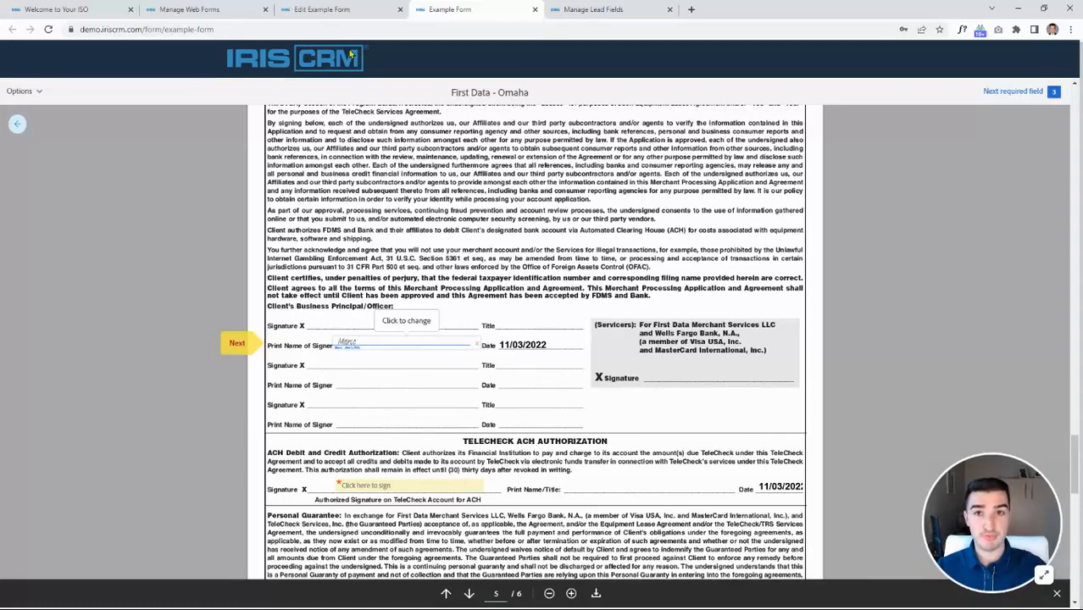
- Return to the Example Form editor
click(322, 9)
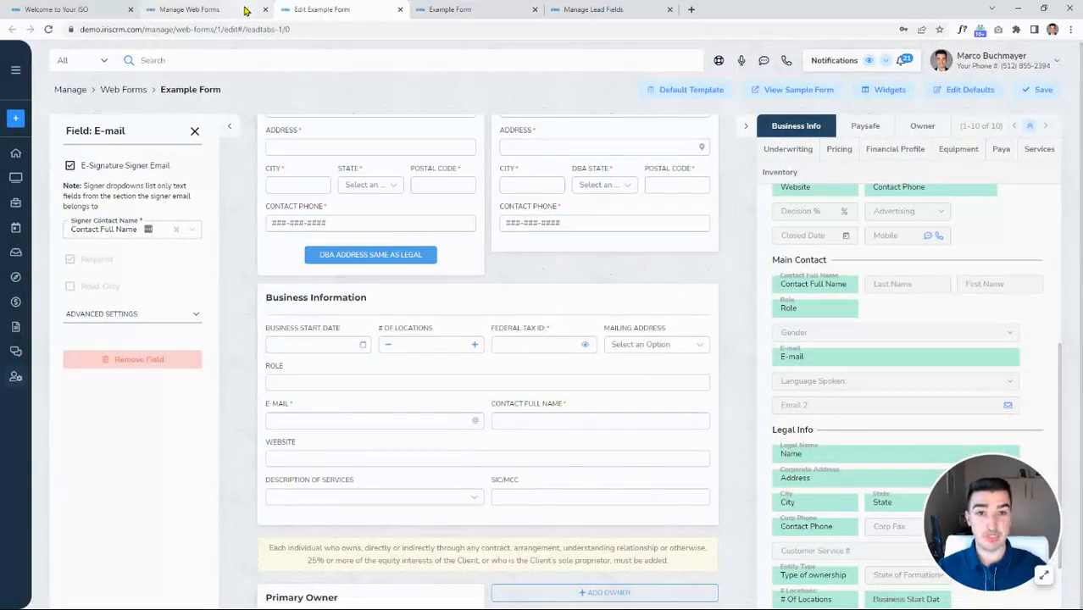